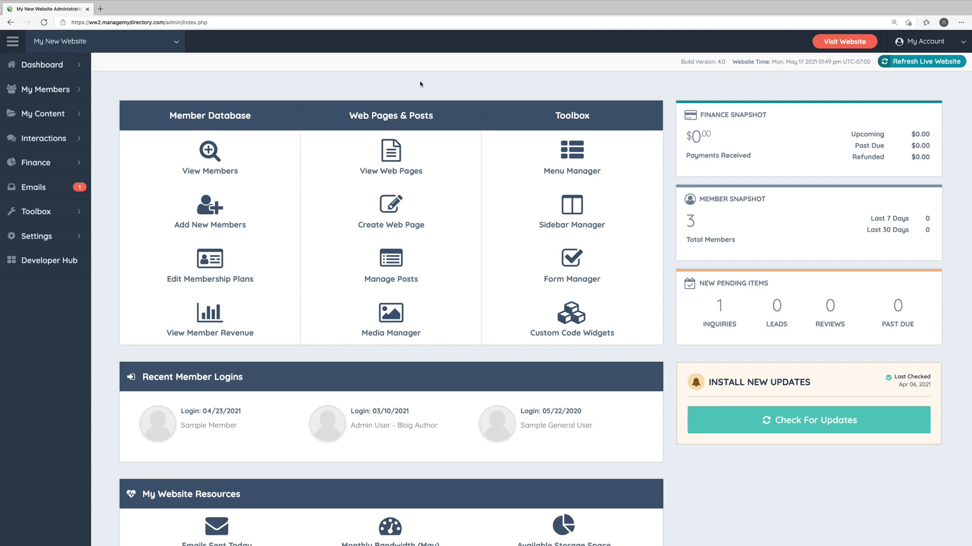
- Open General Settings from the Settings flyout in the admin sidebar
mouse_move(44, 236)
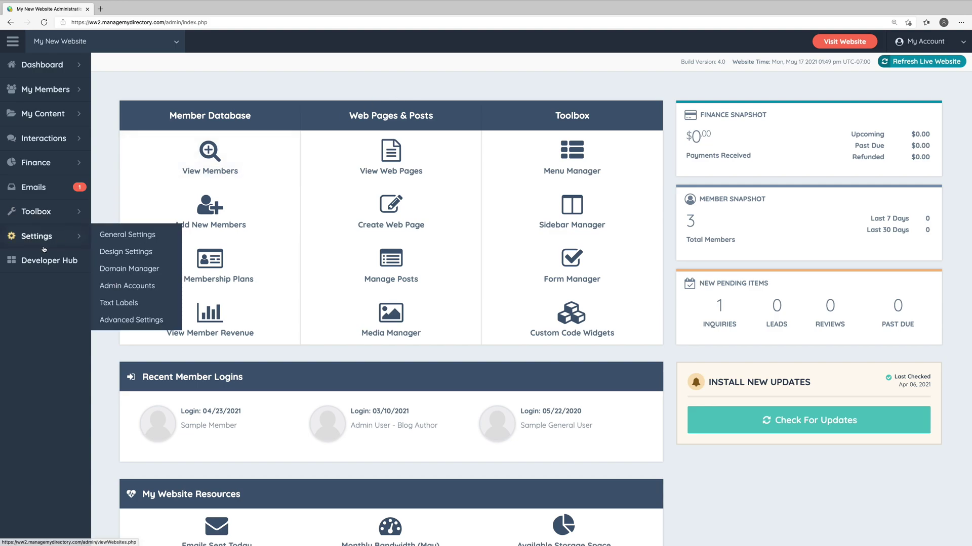
click(115, 241)
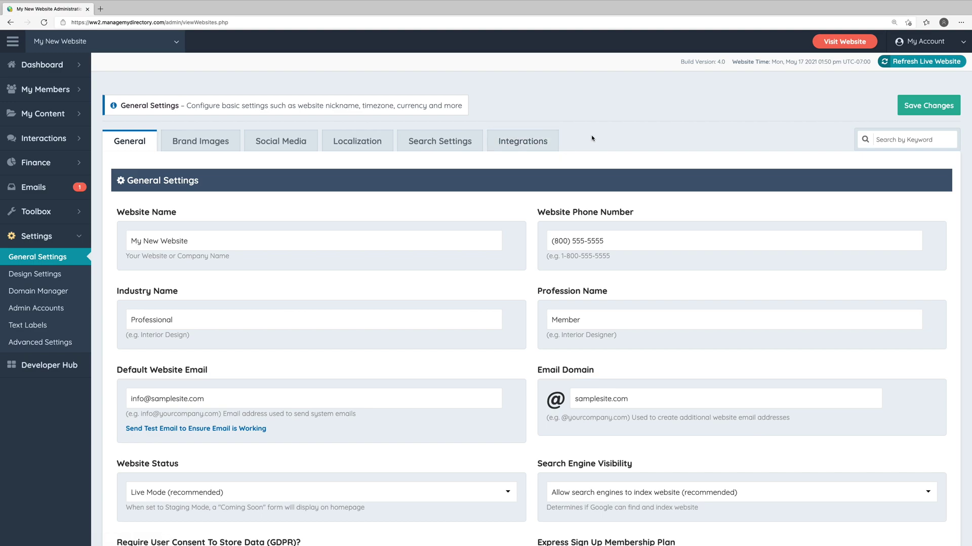
click(155, 45)
- Keep Website Status in Live Mode and search engine indexing allowed
click(209, 495)
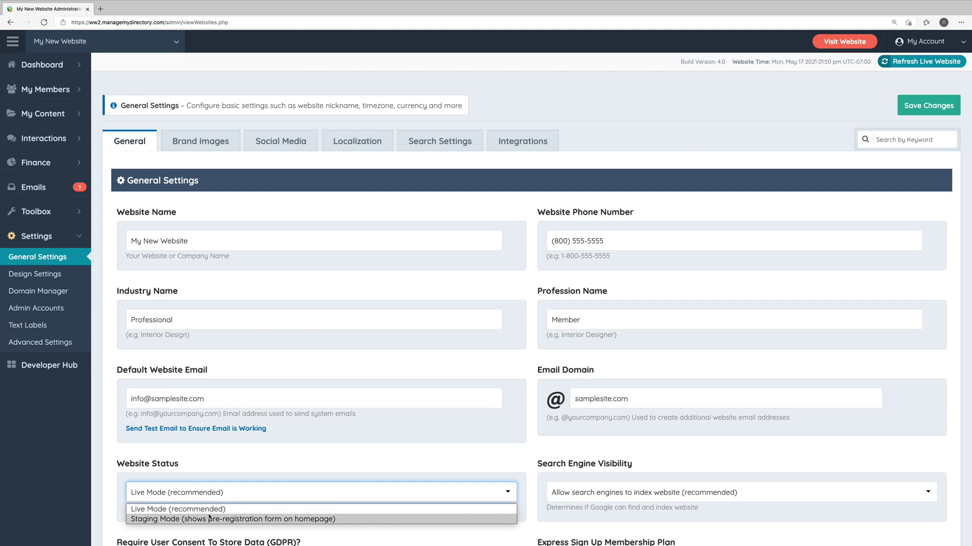
click(491, 488)
click(603, 486)
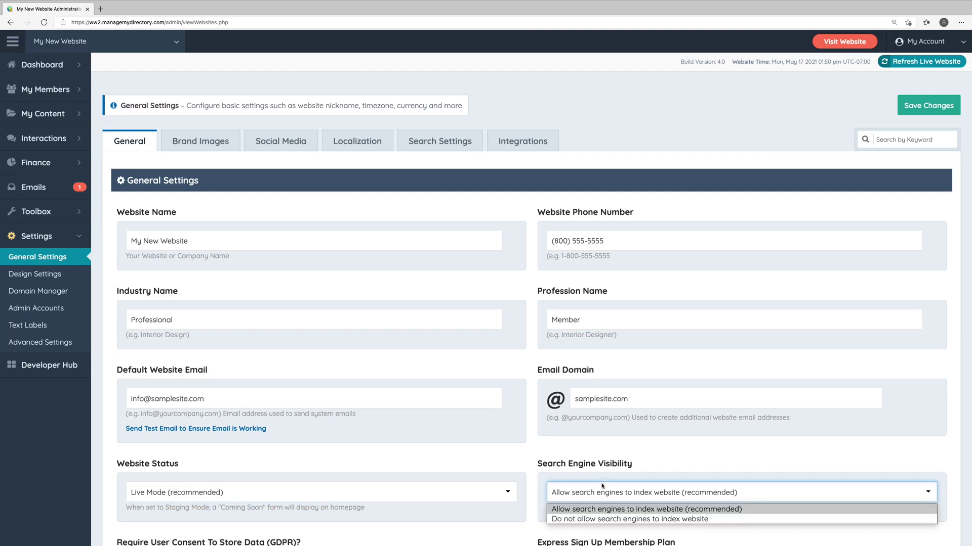
click(576, 471)
- Set Require User Consent To Store Data (GDPR) to Yes
scroll(569, 455, down, 7)
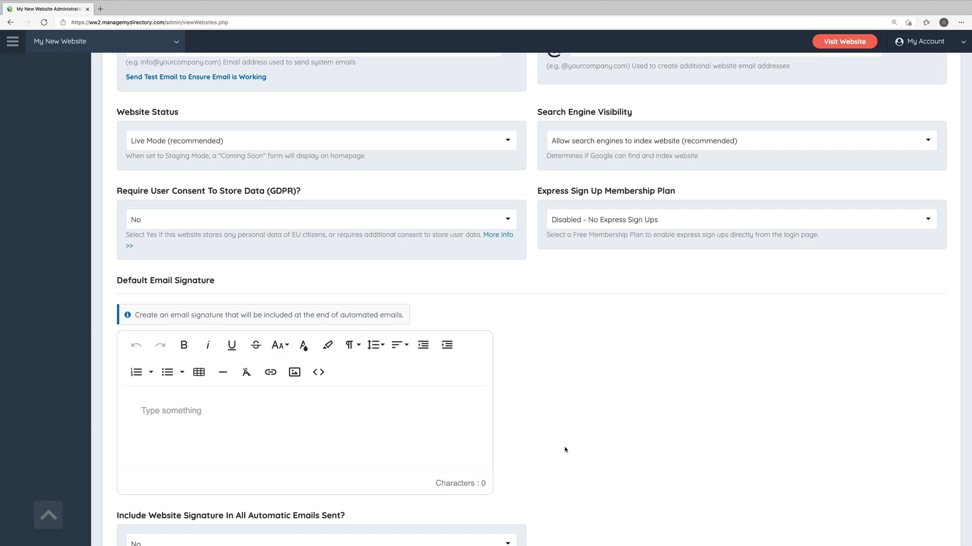
click(448, 222)
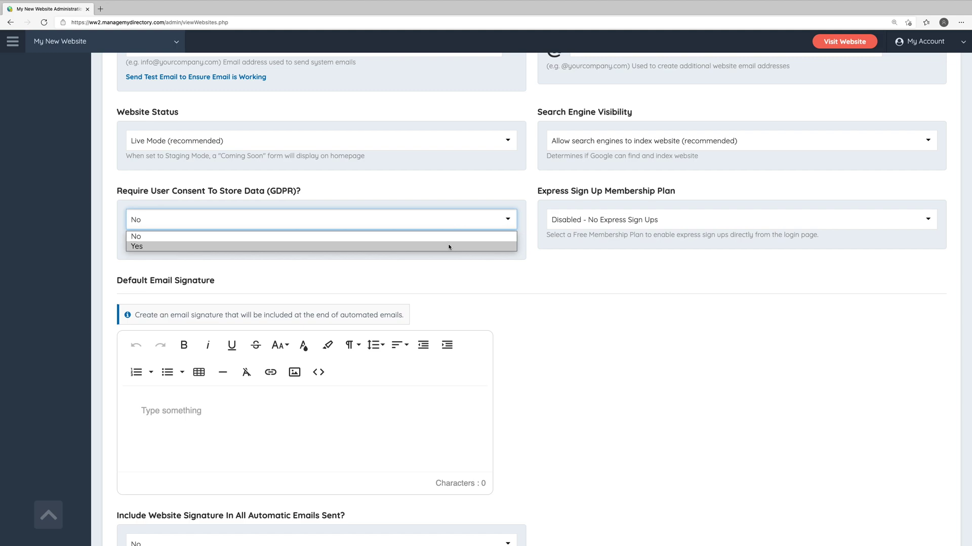
click(449, 246)
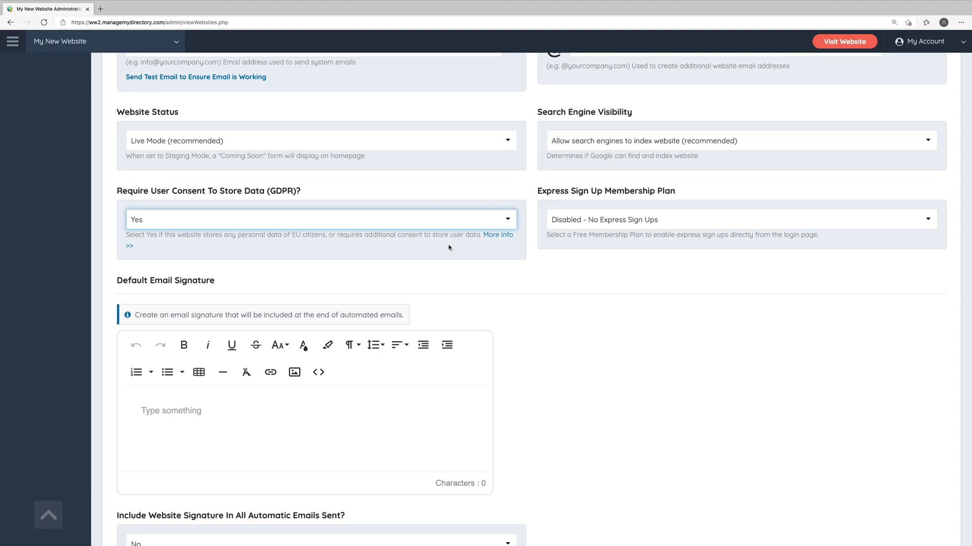
scroll(449, 248, up, 6)
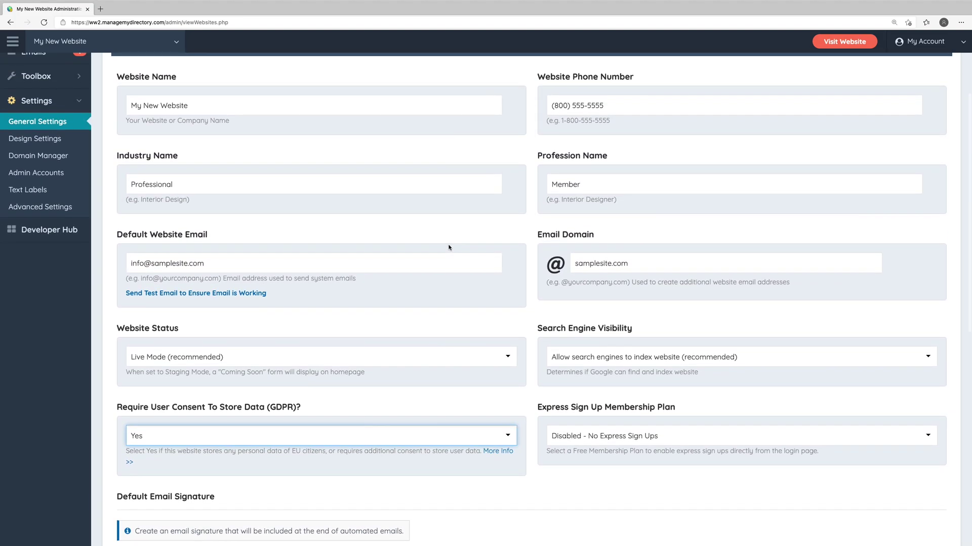
scroll(448, 247, up, 1)
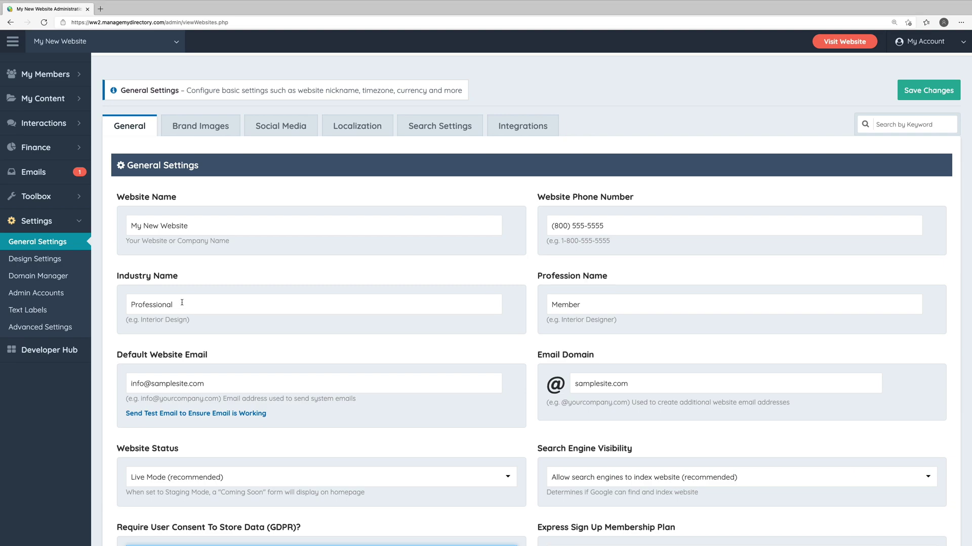
drag(189, 304, 116, 303)
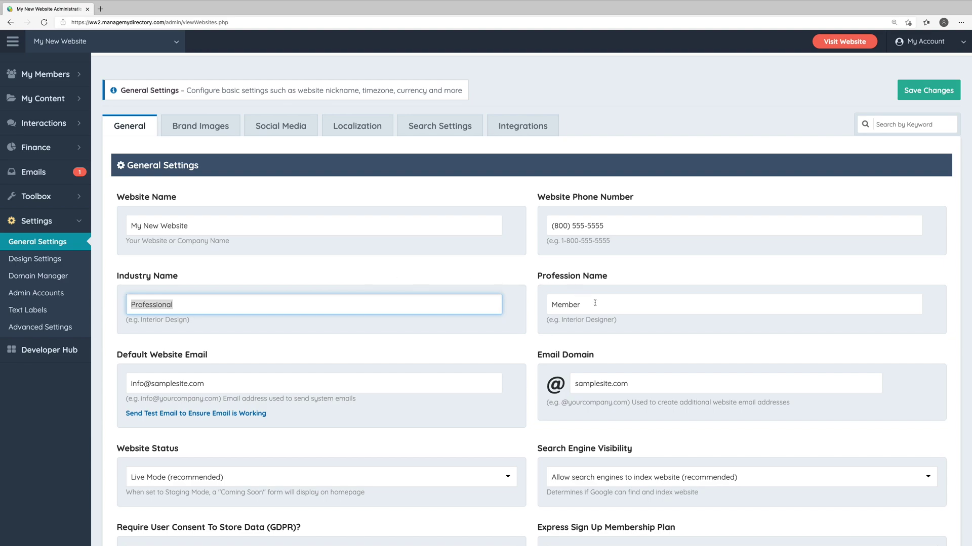
drag(582, 304, 549, 305)
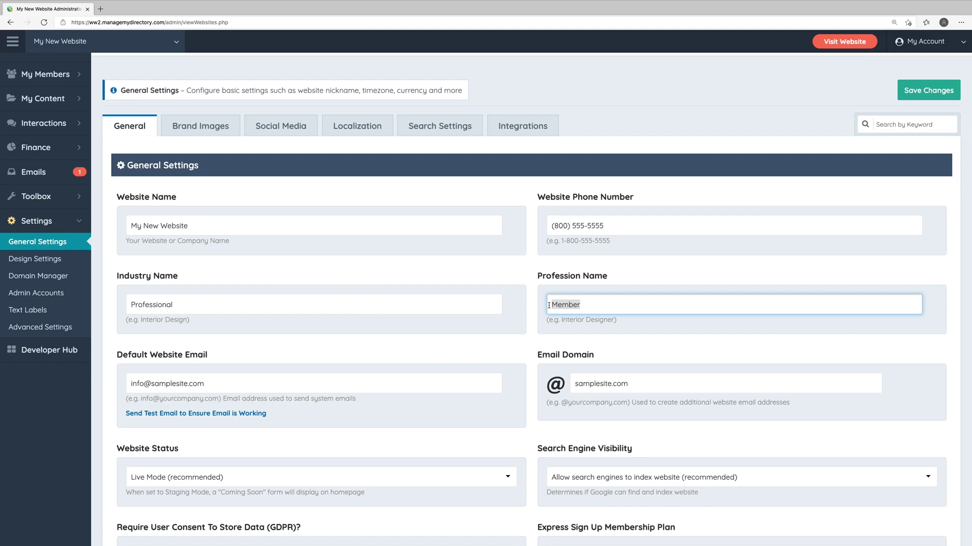
- Switch to Brand Images and browse the logo, favicon and badge upload slots
click(214, 131)
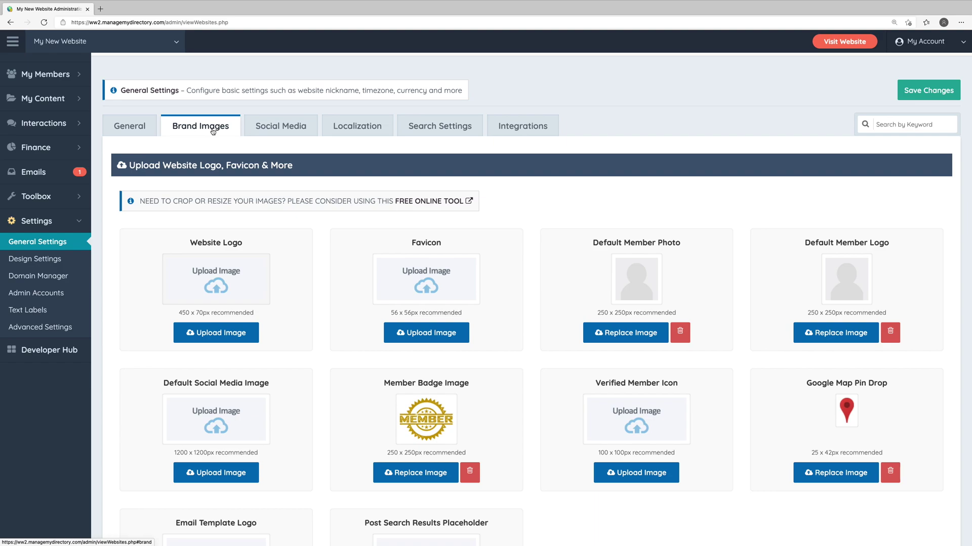
scroll(213, 131, down, 2)
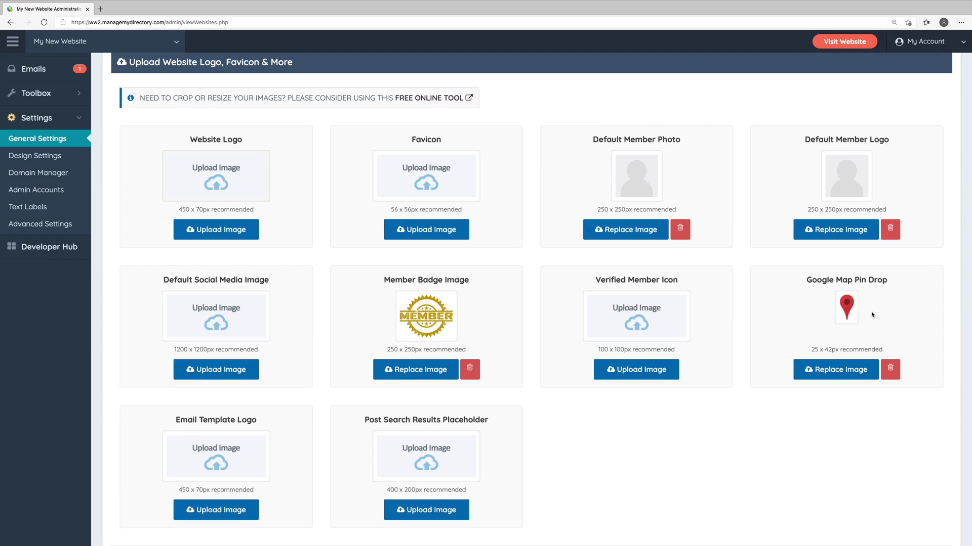
scroll(872, 314, up, 3)
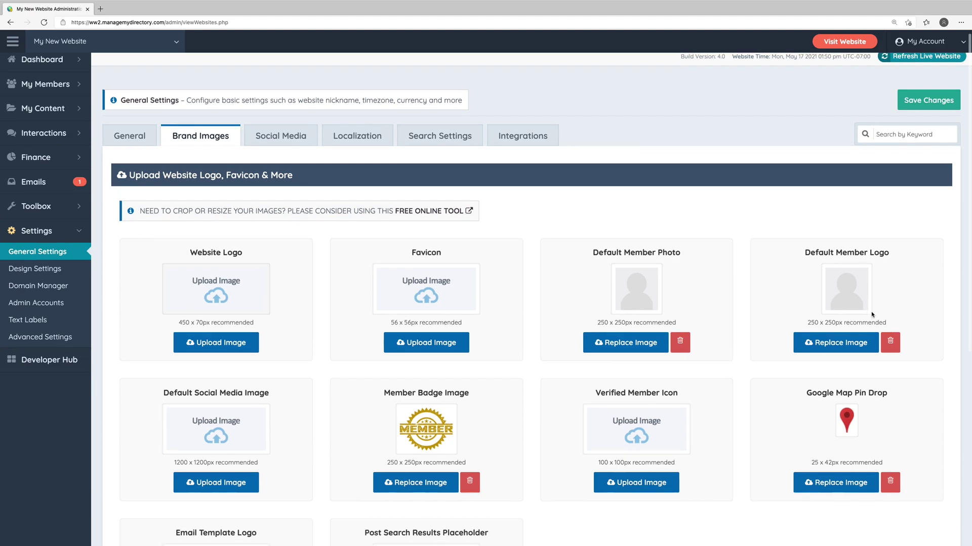
- Switch to Social Media Links, showing empty link fields for seven networks
click(299, 145)
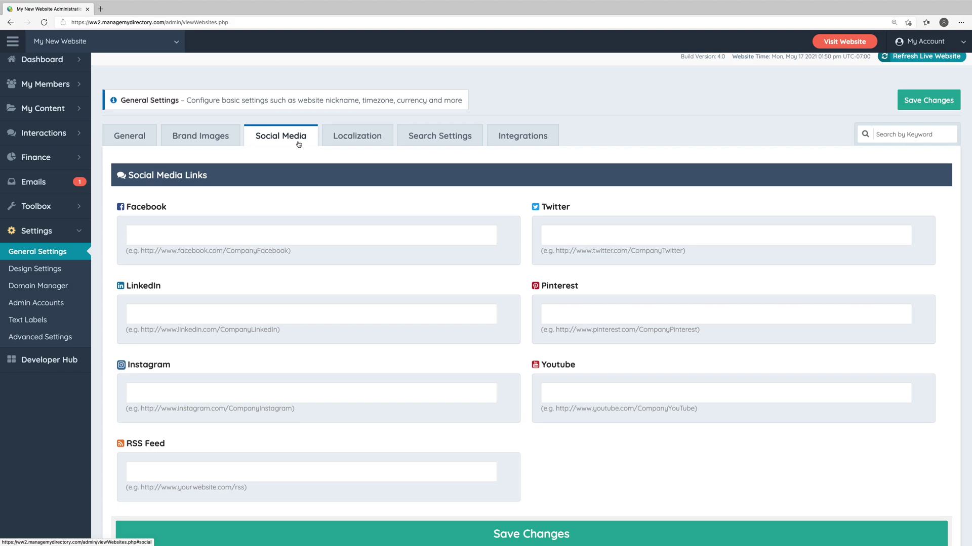
click(353, 147)
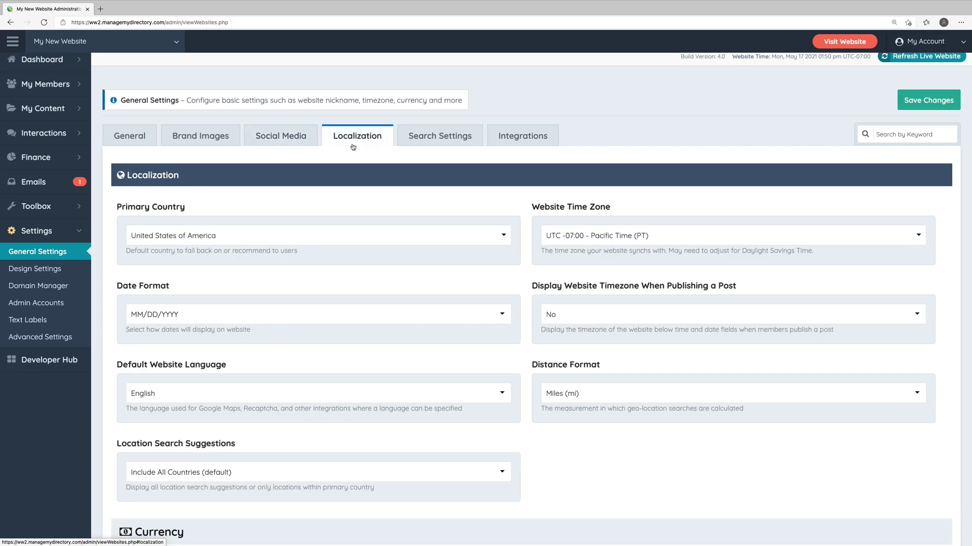
scroll(354, 147, down, 2)
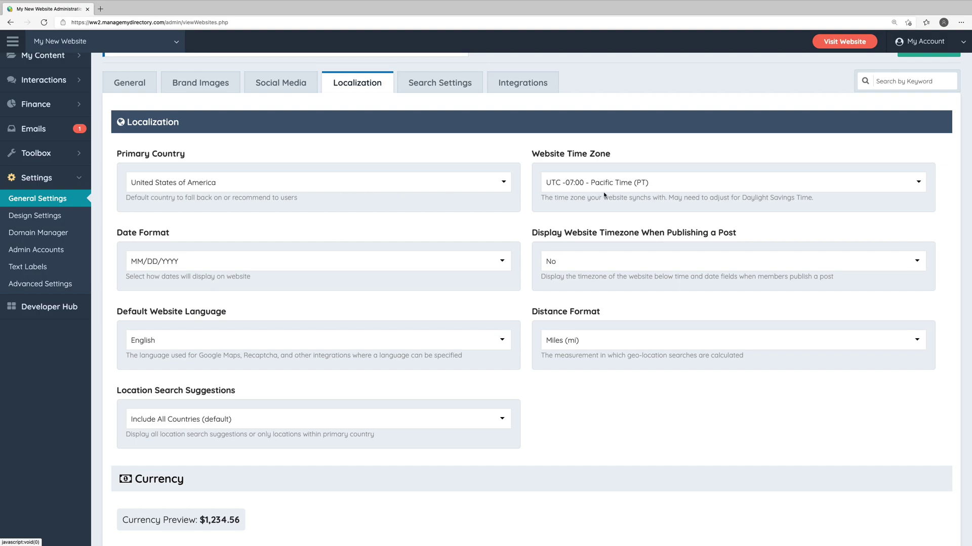
click(372, 266)
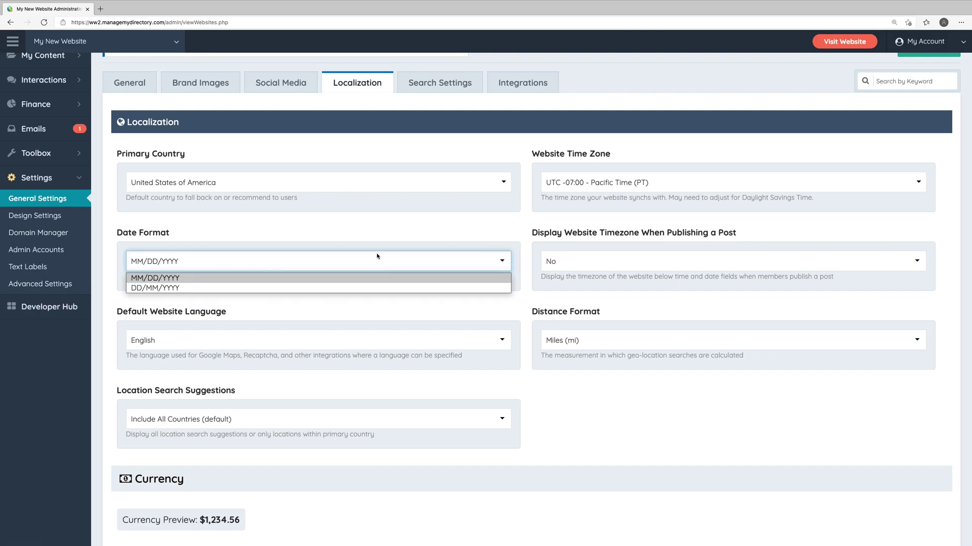
click(378, 255)
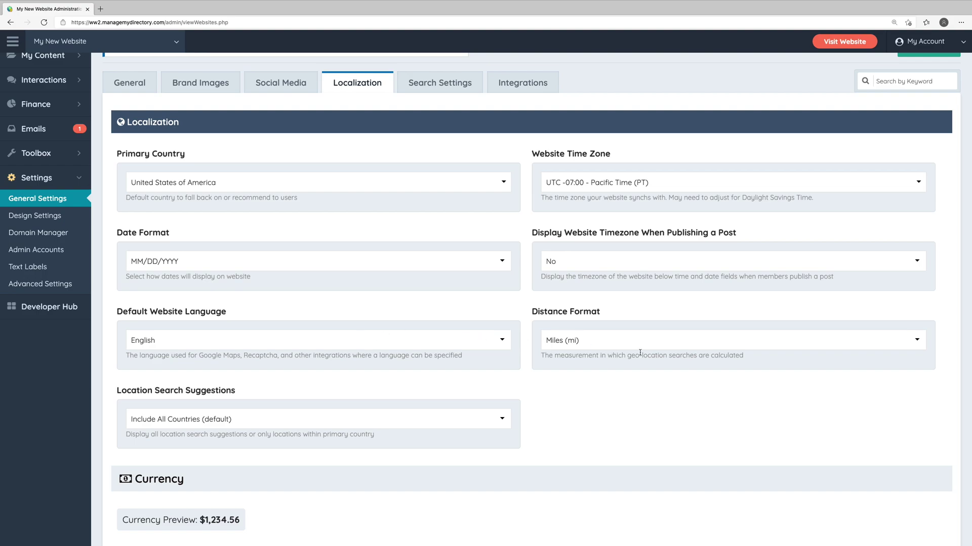
scroll(640, 352, down, 5)
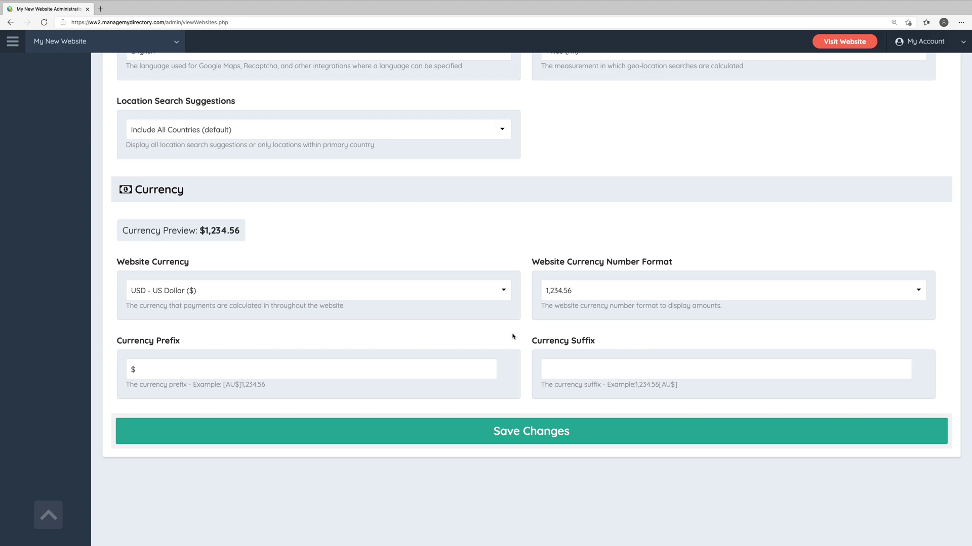
click(318, 292)
click(318, 292)
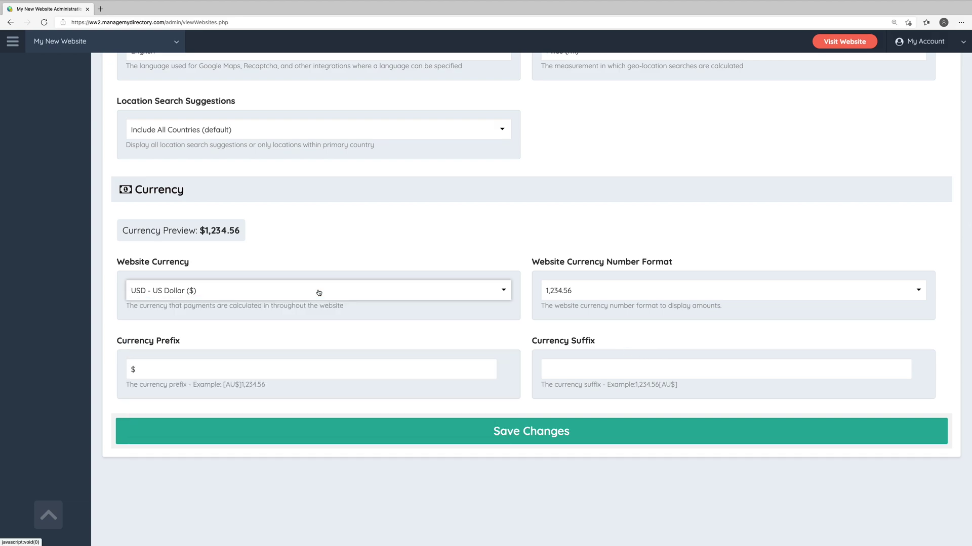
click(620, 286)
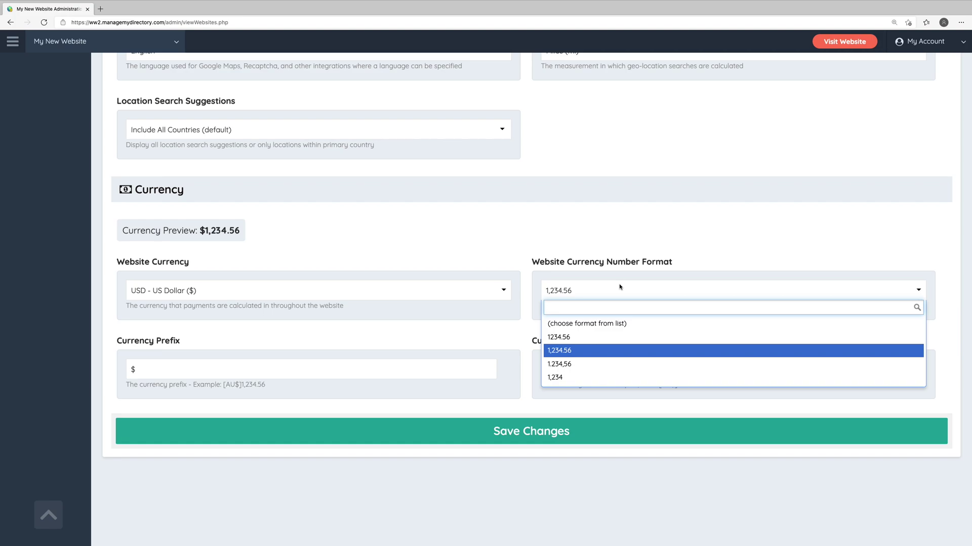
click(620, 287)
scroll(620, 283, up, 7)
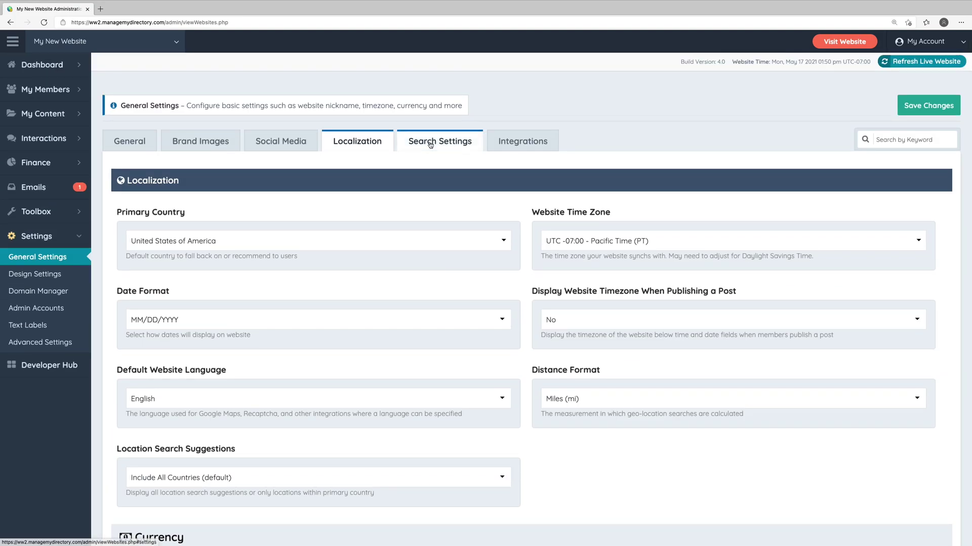
- Open Search Settings and inspect the search_results member search URL without changing it
click(430, 144)
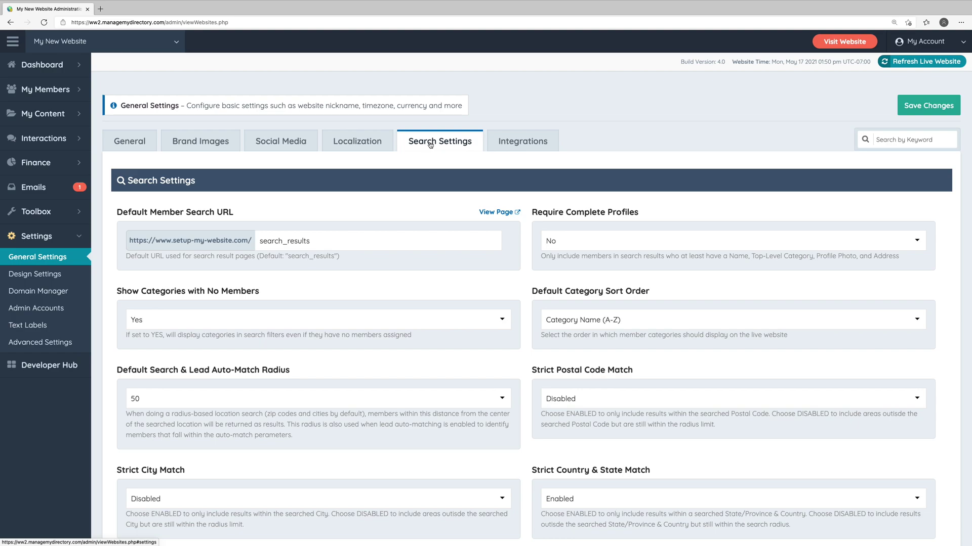
click(315, 245)
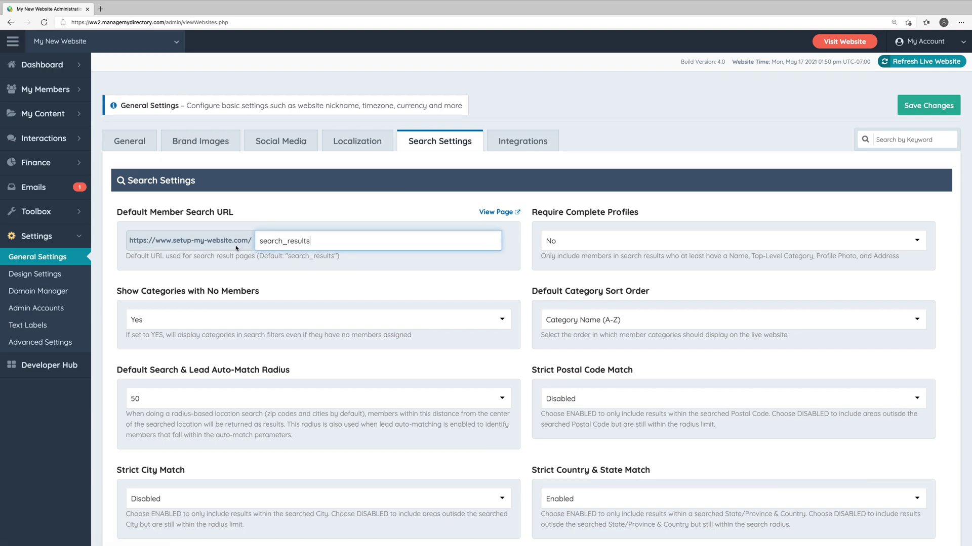
key(ctrl+a)
click(282, 229)
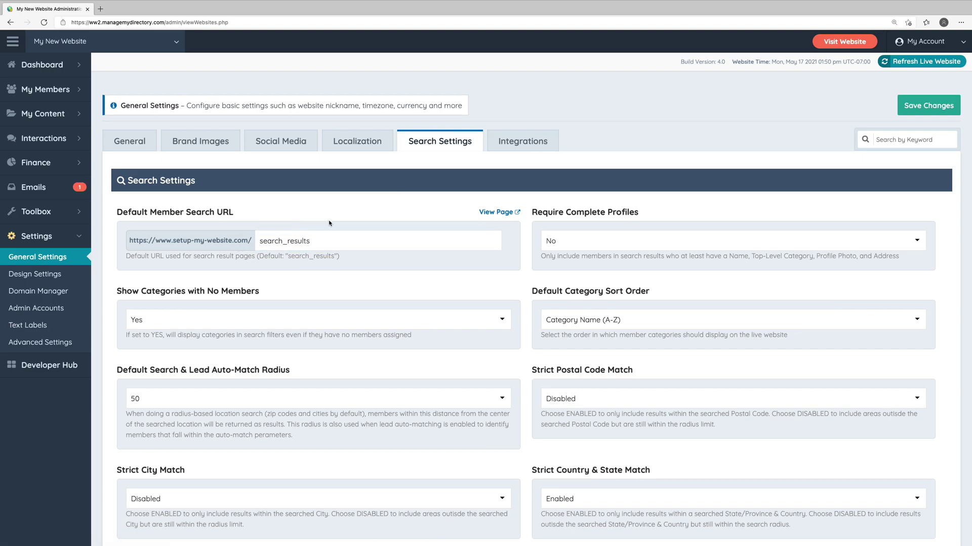
- Check that Require Complete Profiles stays No and the auto-match radius stays 50
click(608, 244)
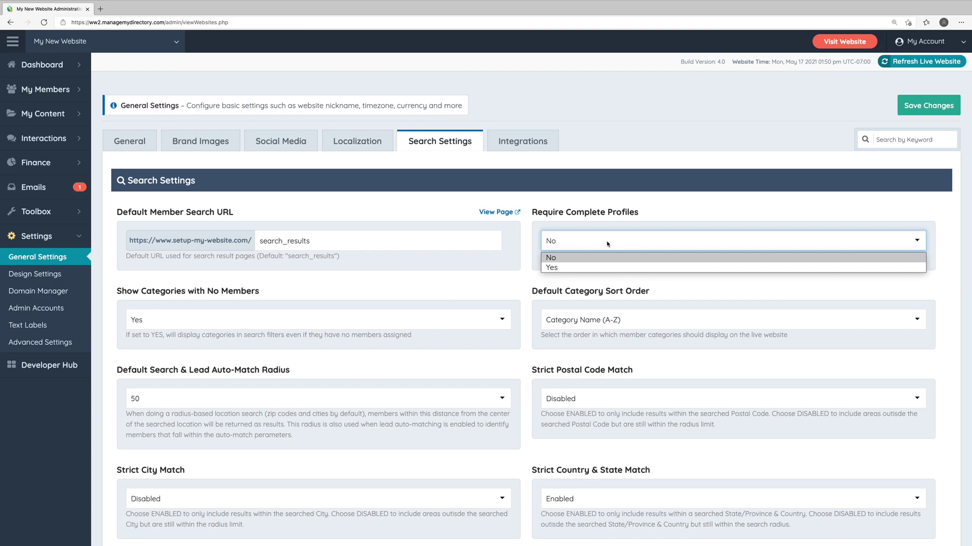
click(607, 244)
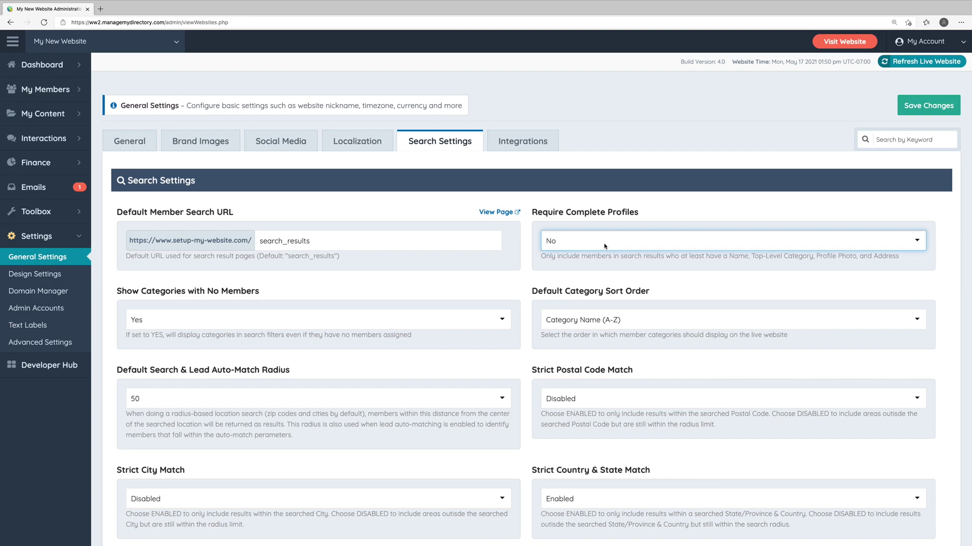
click(359, 398)
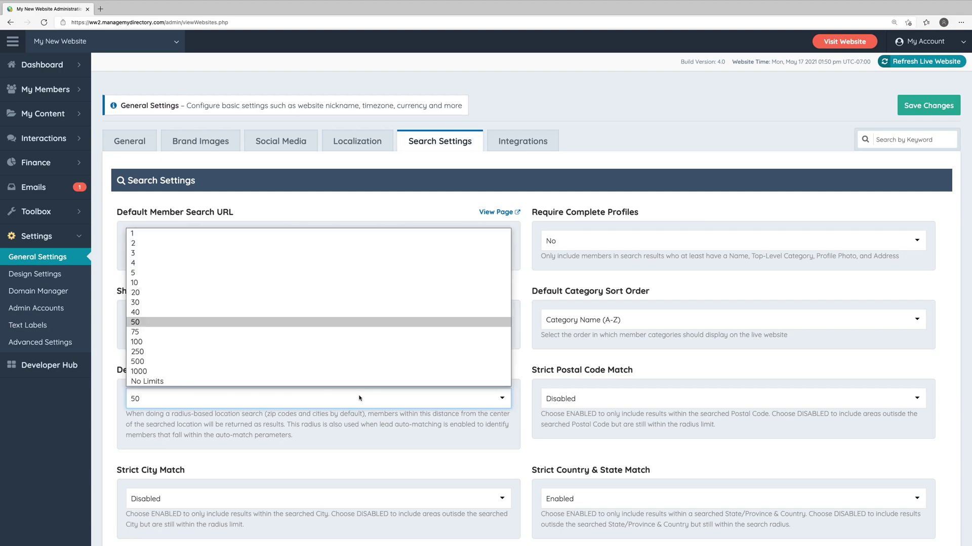
click(360, 398)
scroll(359, 398, down, 3)
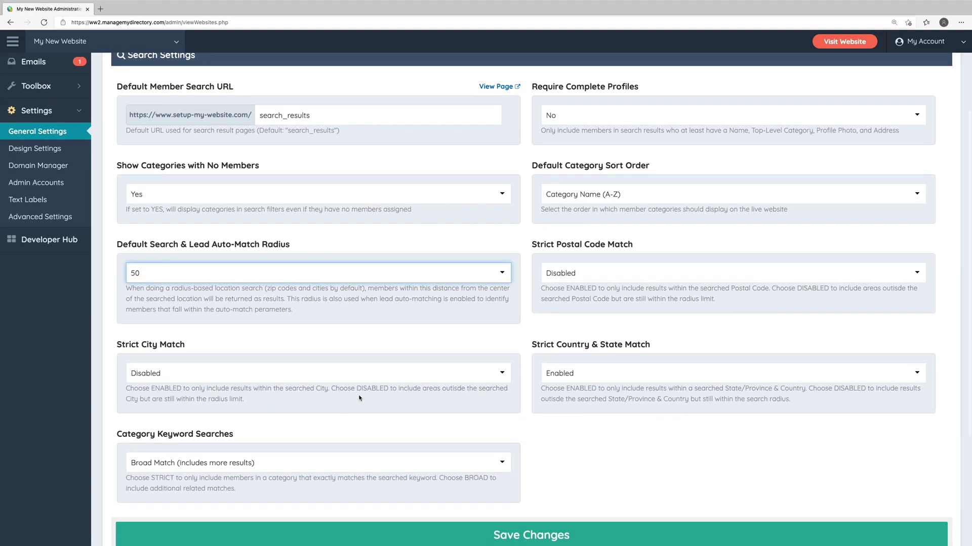
click(359, 399)
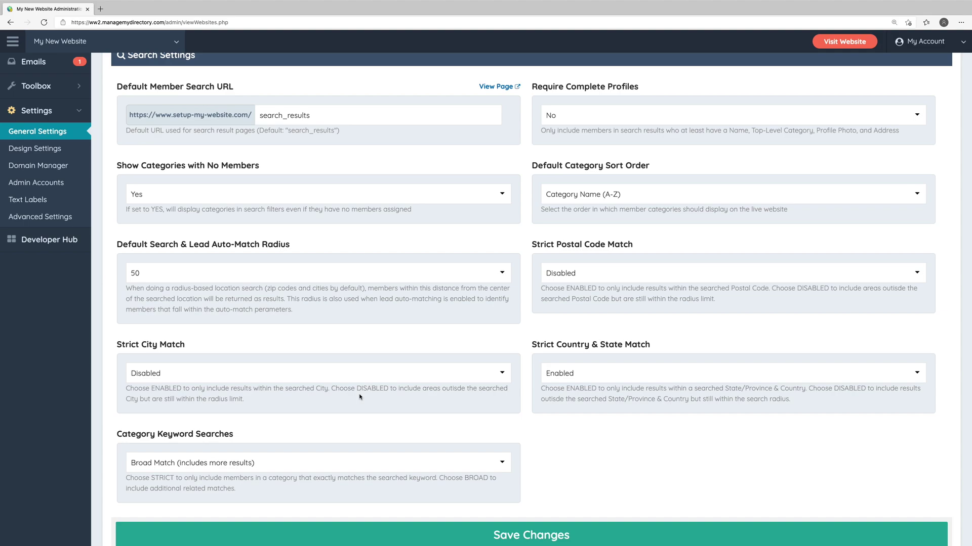
scroll(359, 397, up, 3)
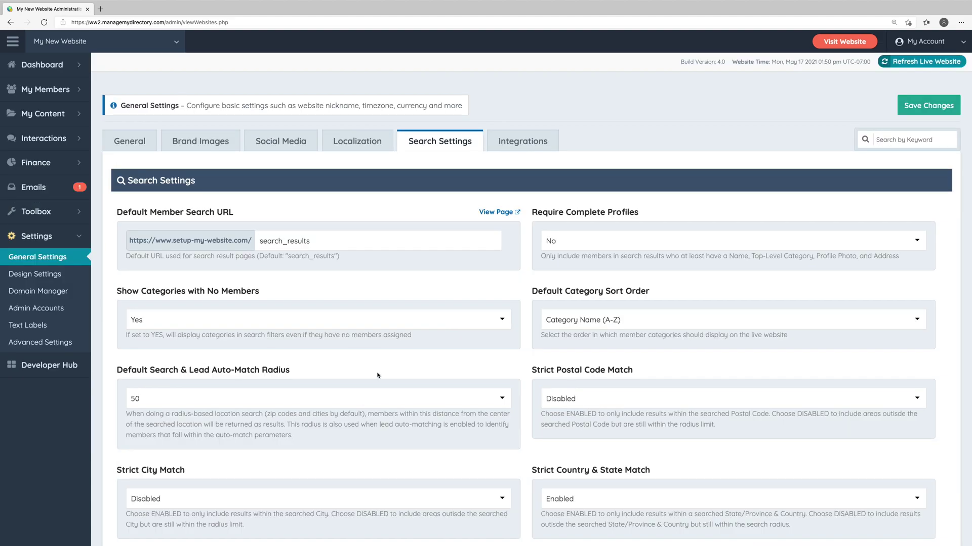
- Review Integrations: the spam keyword block list and Google Analytics, Maps, reCAPTCHA fields
click(524, 144)
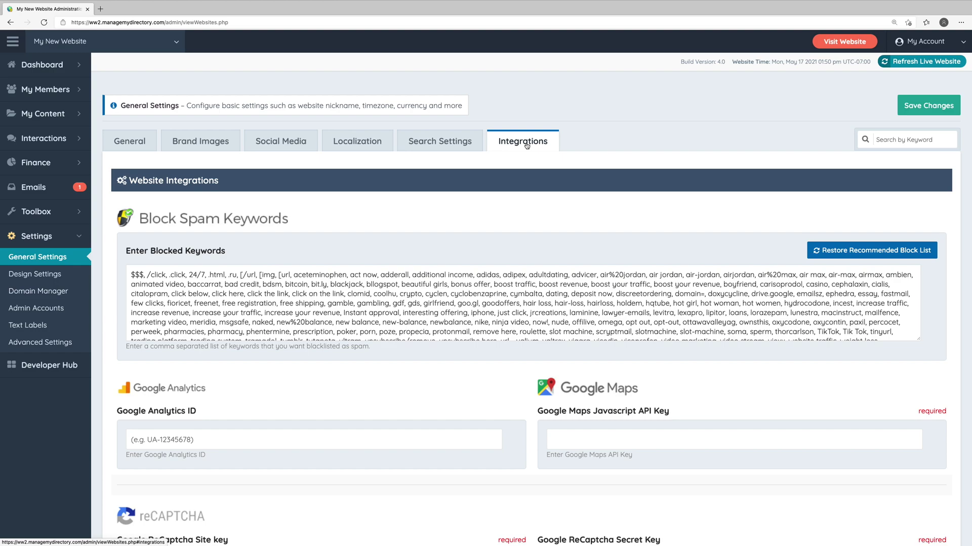
scroll(526, 146, down, 4)
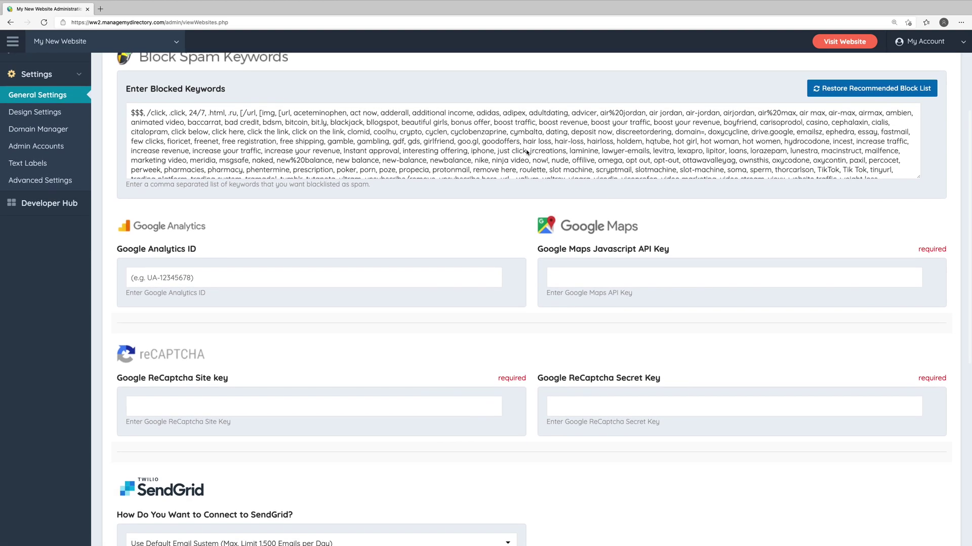
scroll(526, 152, down, 6)
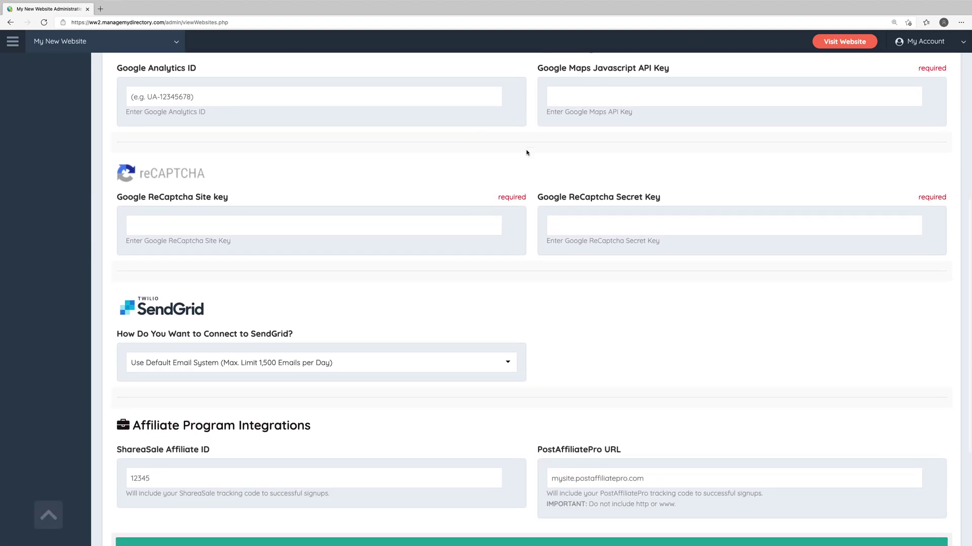
scroll(526, 151, up, 10)
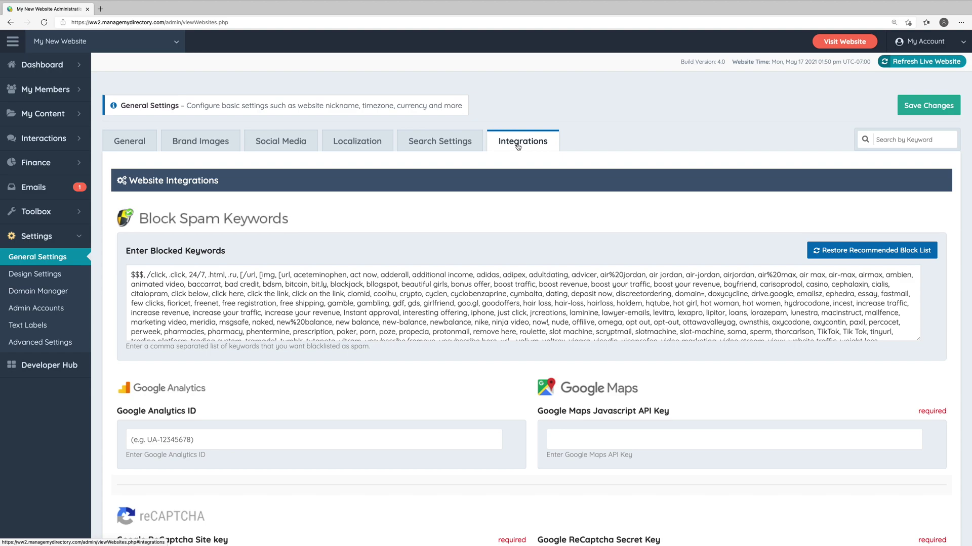
- Search settings for 'radius', view matching Search Settings, then reload unfiltered General Settings
click(920, 139)
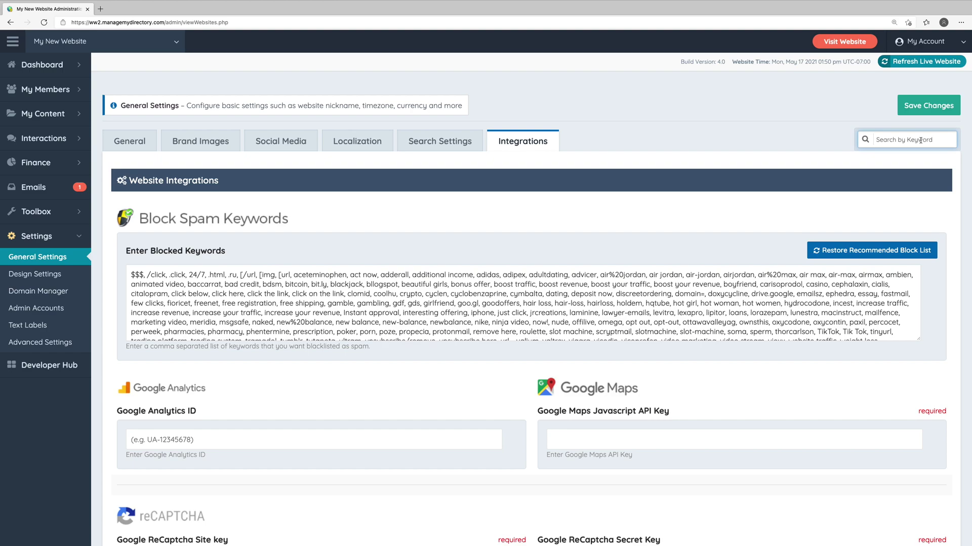
text(radius)
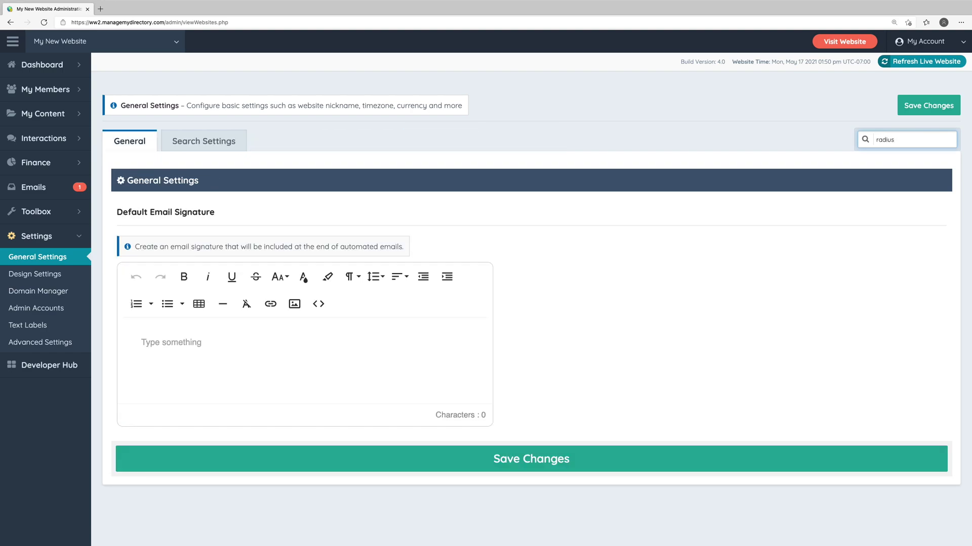
click(211, 150)
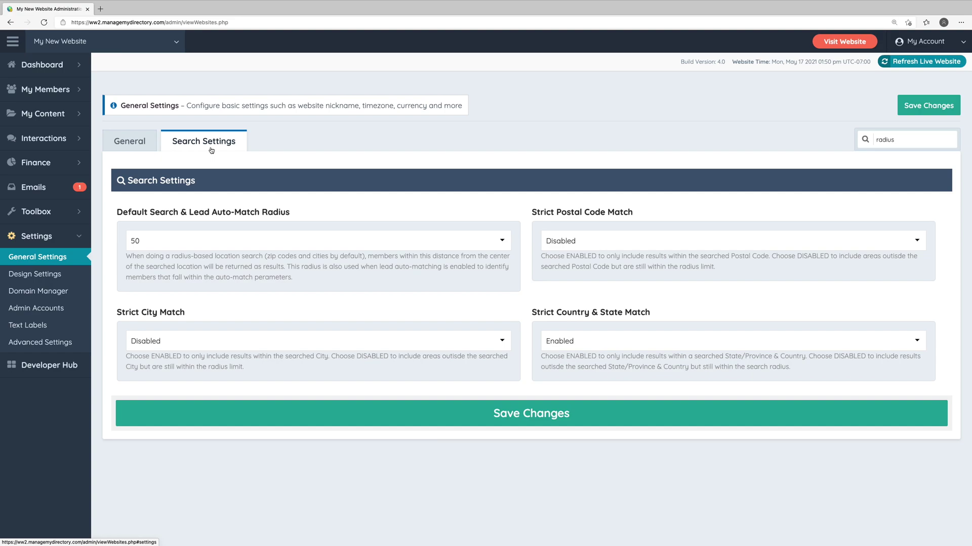
click(56, 257)
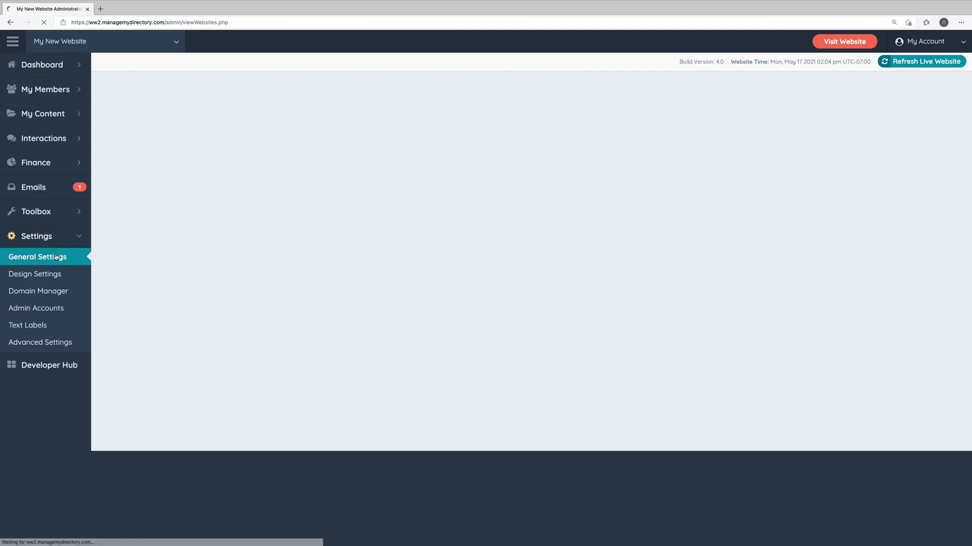